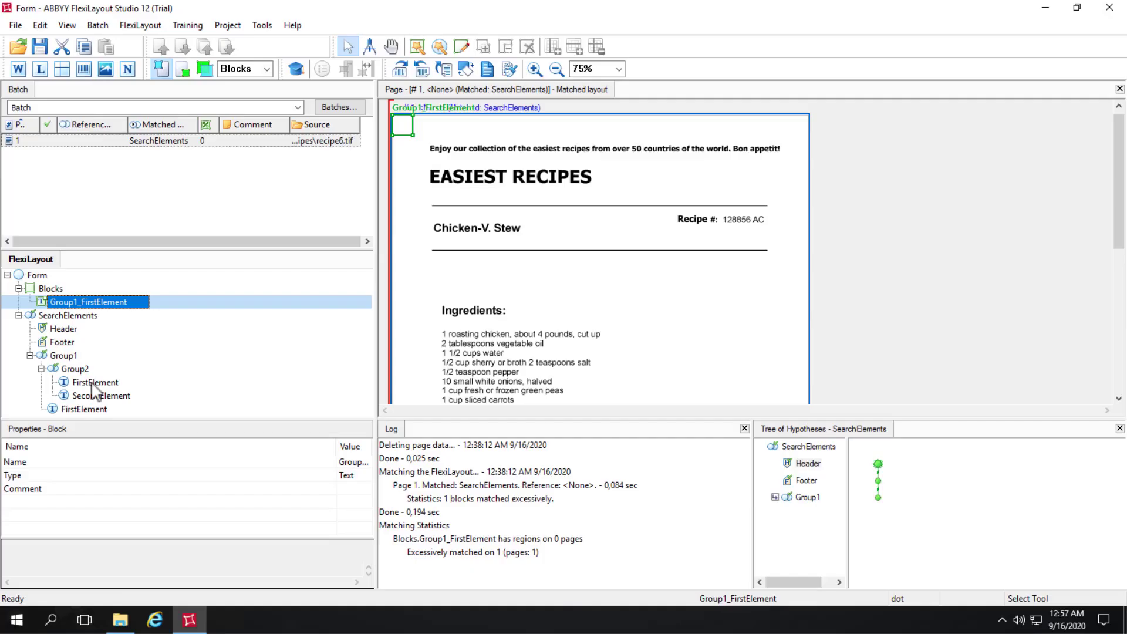
- Check the full names of SecondElement and FirstElement in Group2 via their Properties dialogs
click(93, 397)
double_click(92, 397)
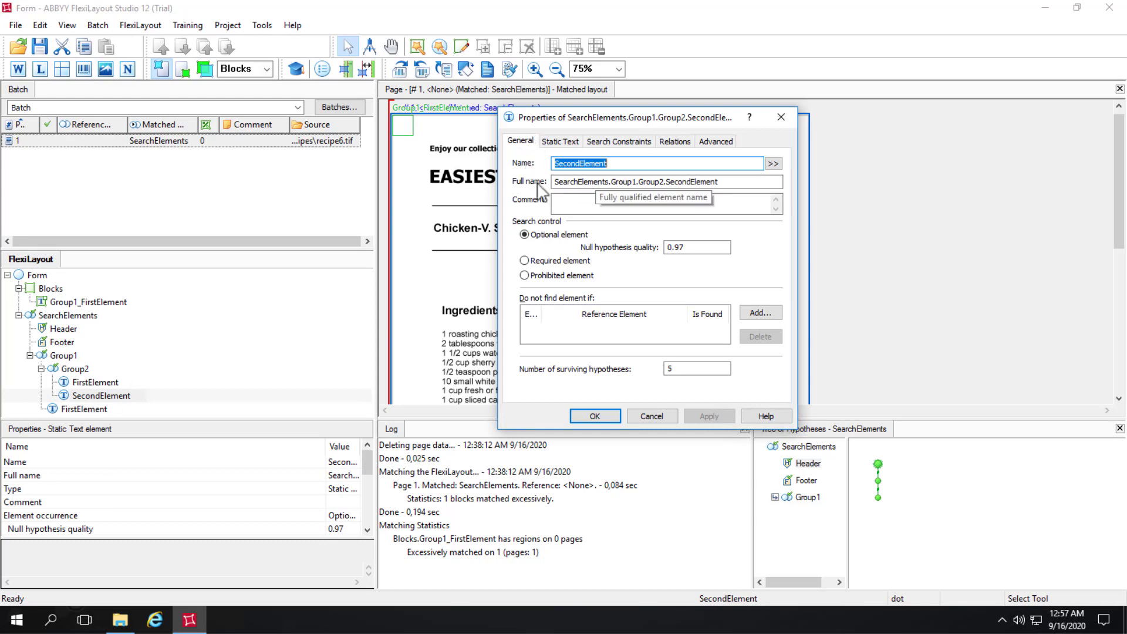
double_click(684, 181)
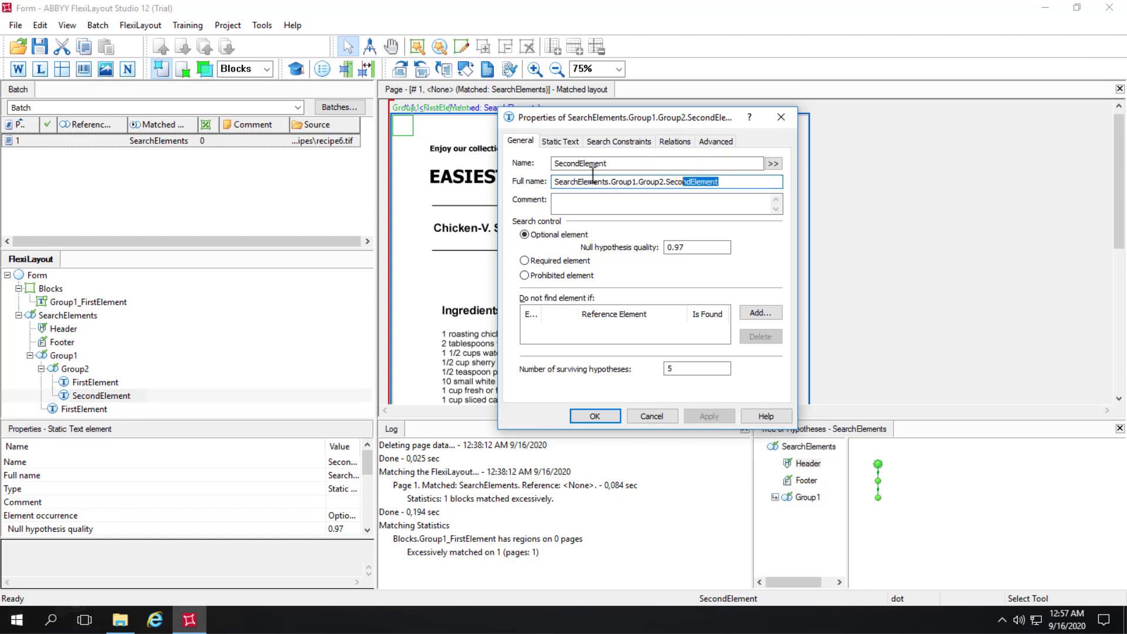
drag(577, 181, 539, 180)
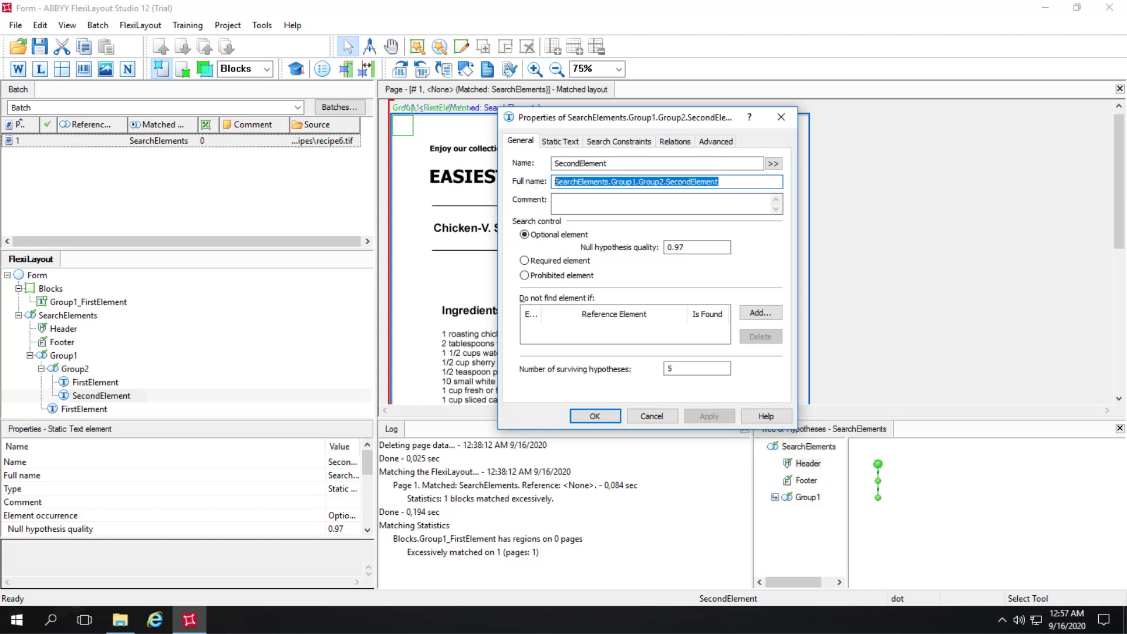
click(652, 416)
click(95, 382)
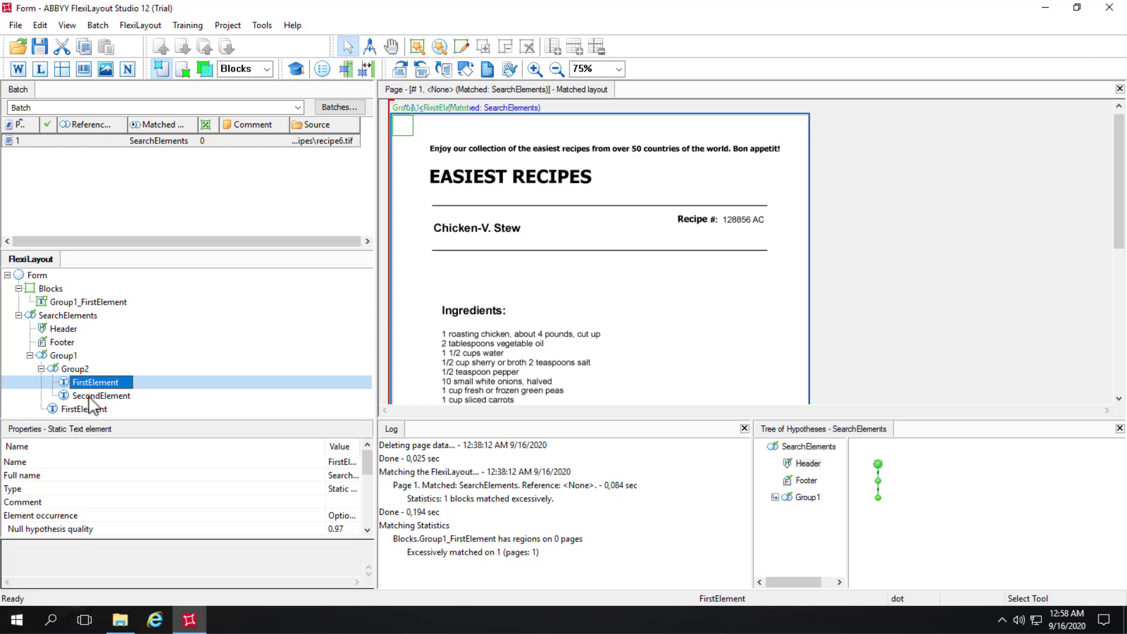
double_click(95, 383)
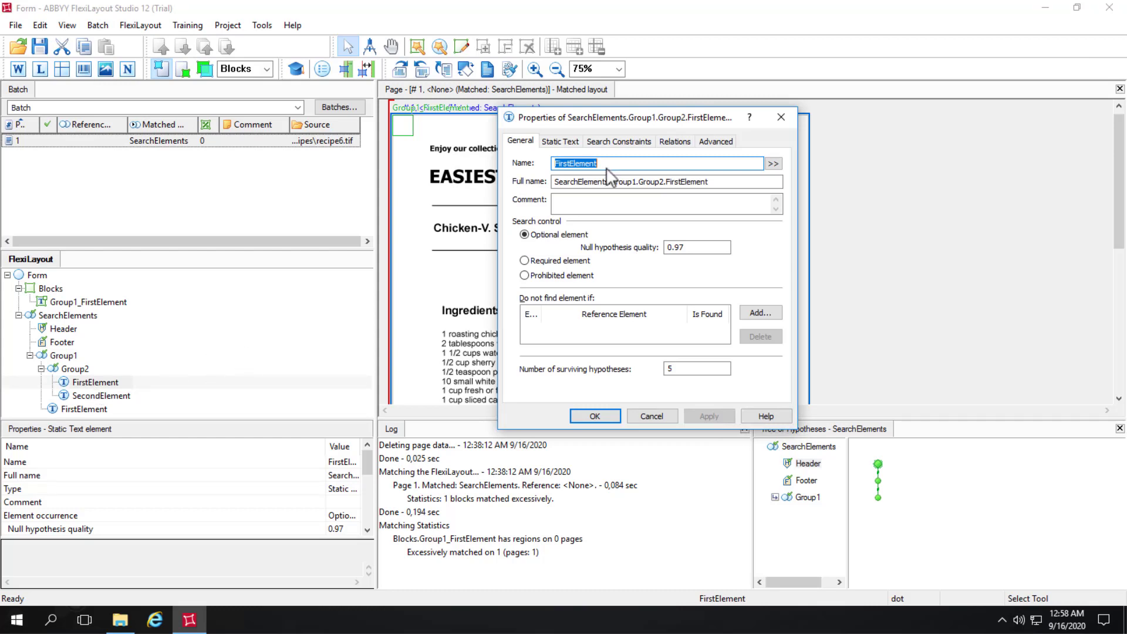
click(649, 416)
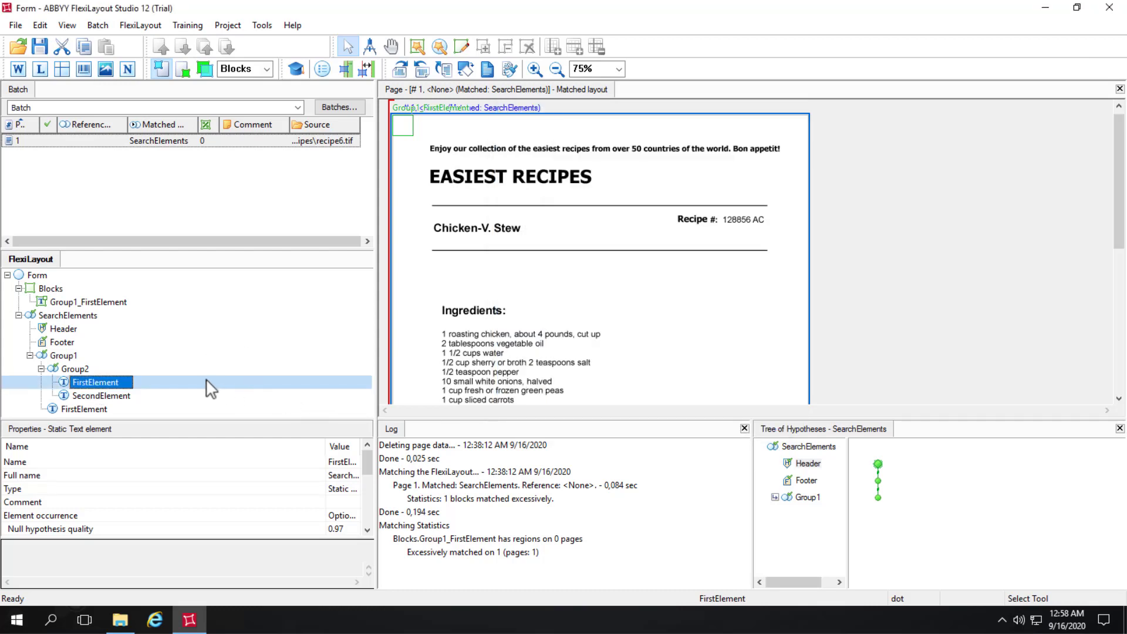
- Drag SecondElement into Group1 and confirm its full name is SearchElements.Group1.SecondElement
click(109, 399)
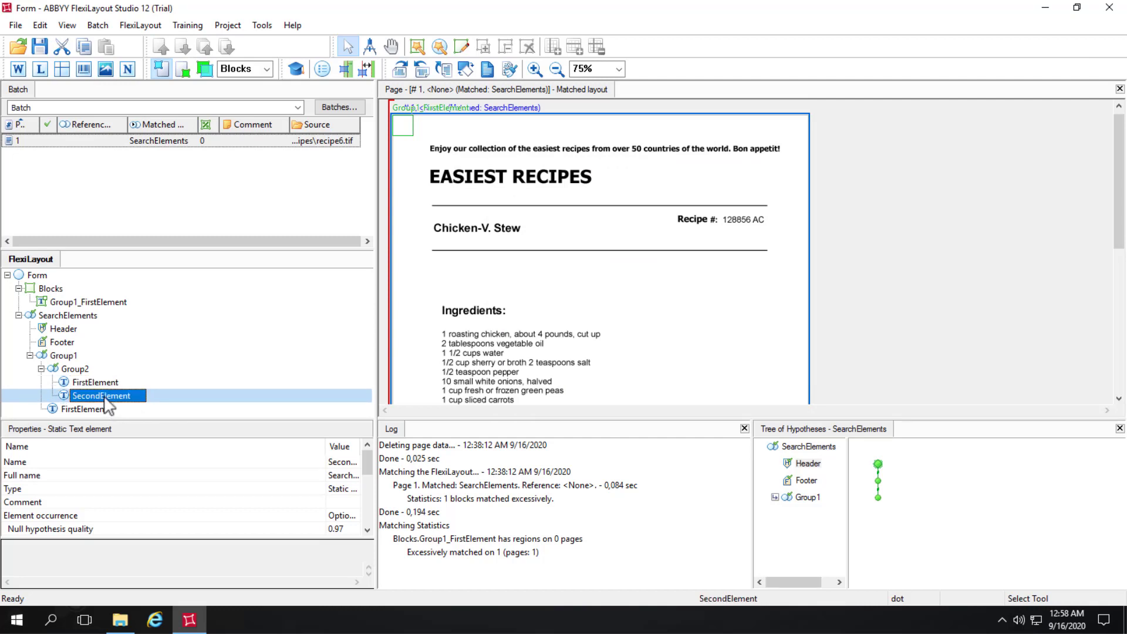
drag(104, 400, 111, 416)
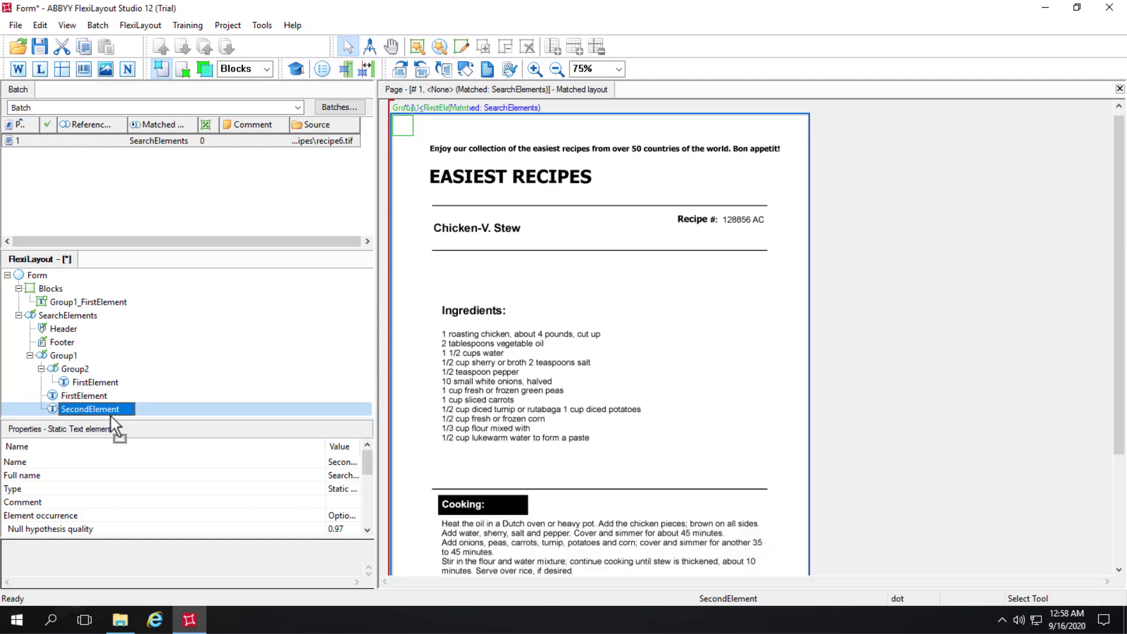
double_click(80, 410)
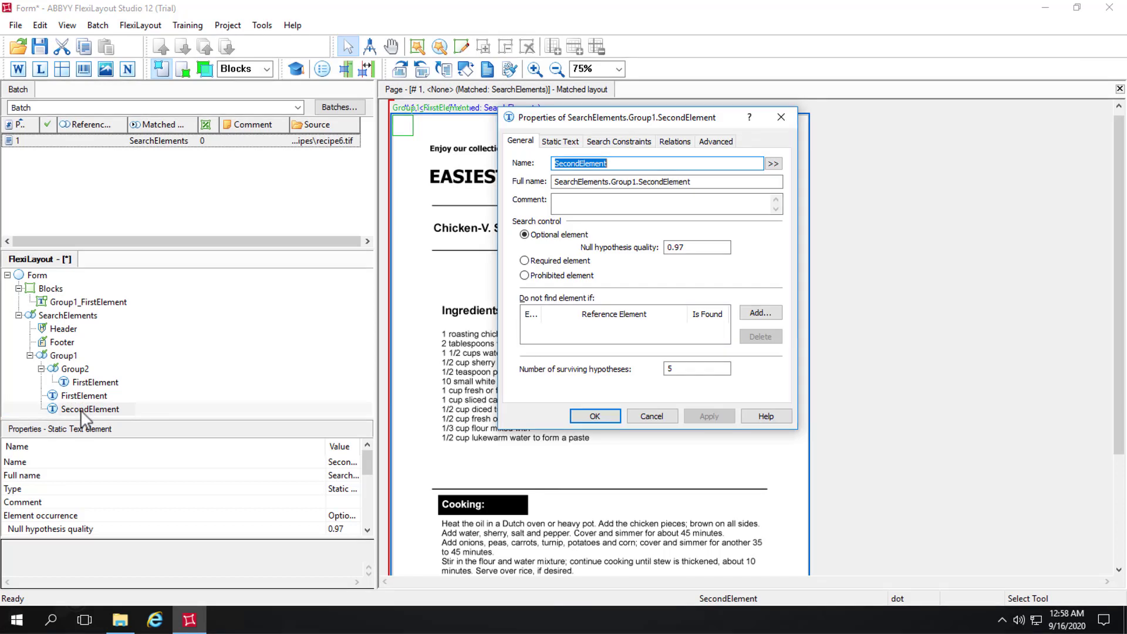
click(643, 416)
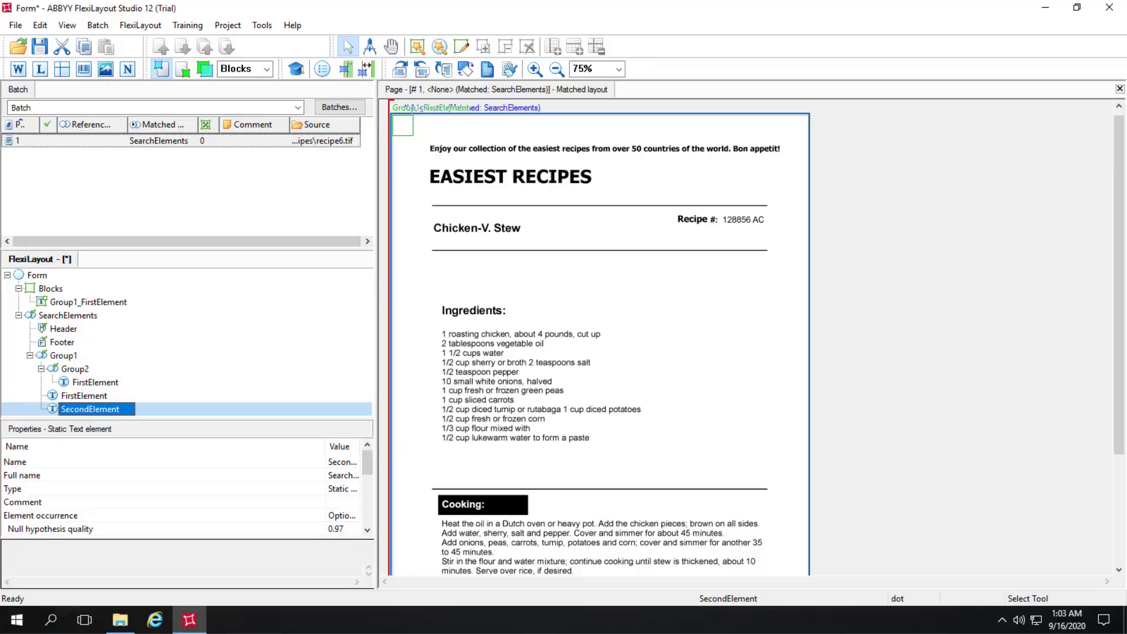
- Open the recent project InvProj_tlu2.fsp without saving changes to the Form project
click(15, 24)
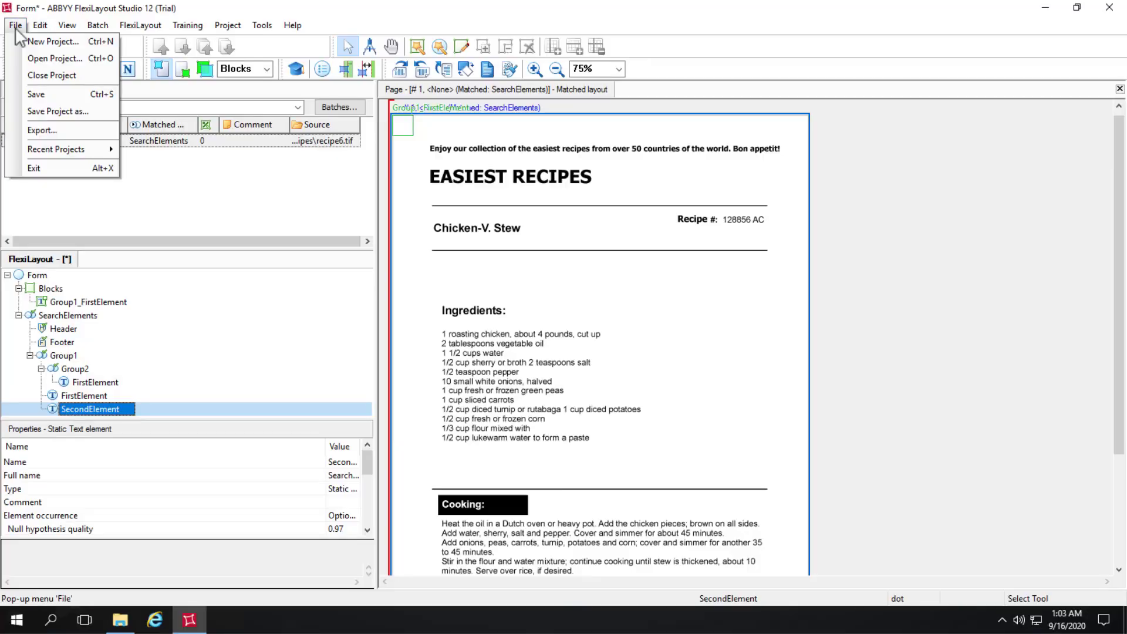
mouse_move(88, 151)
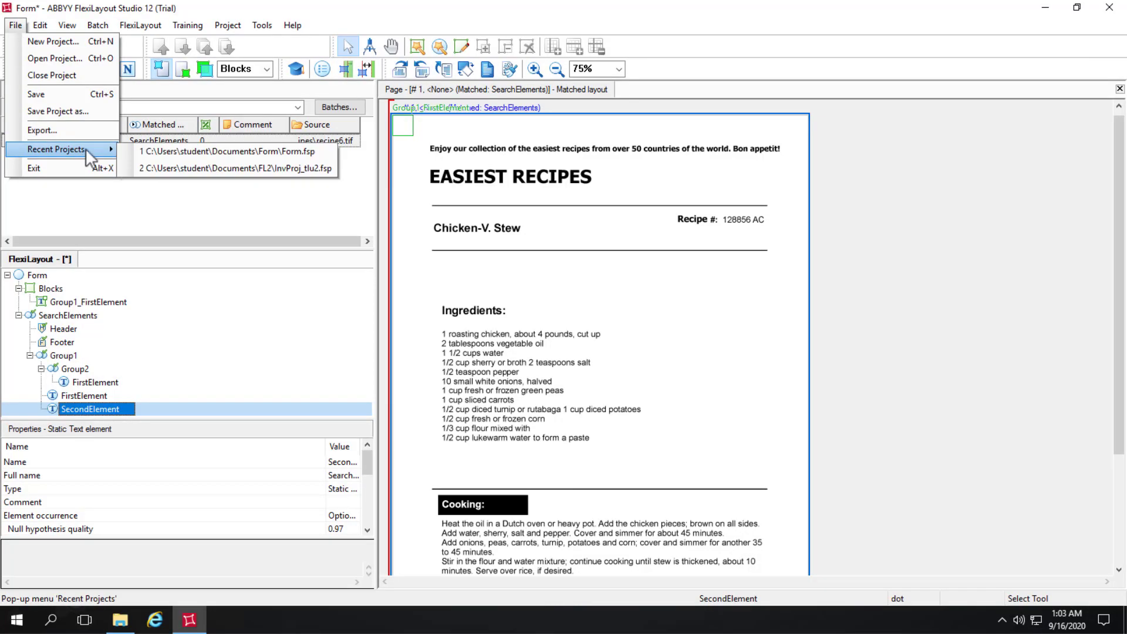
click(168, 171)
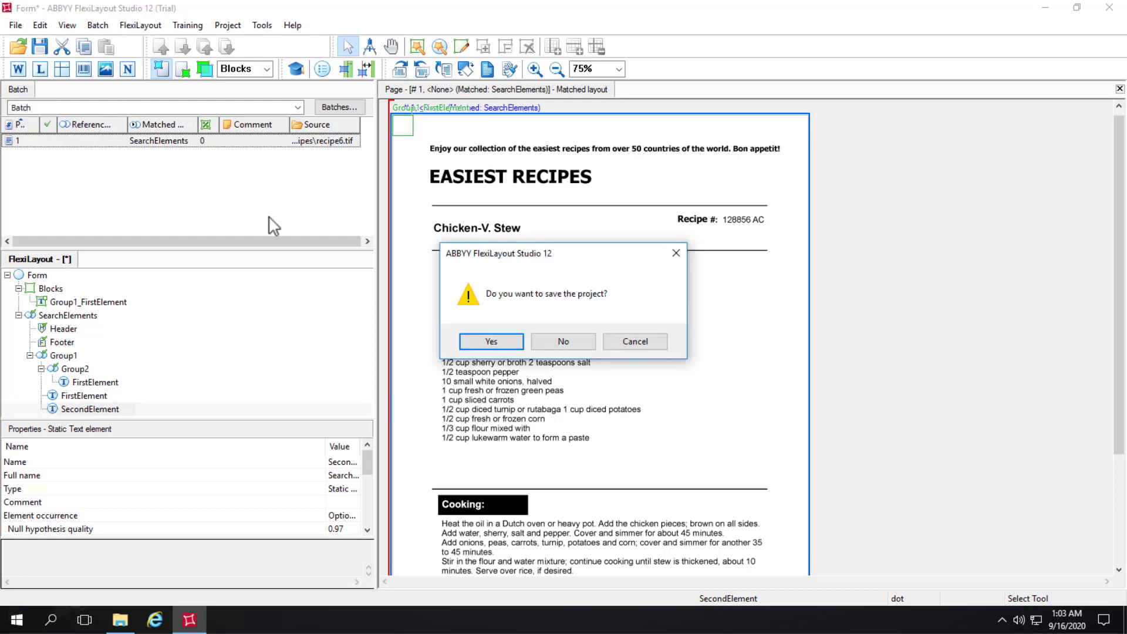
click(565, 342)
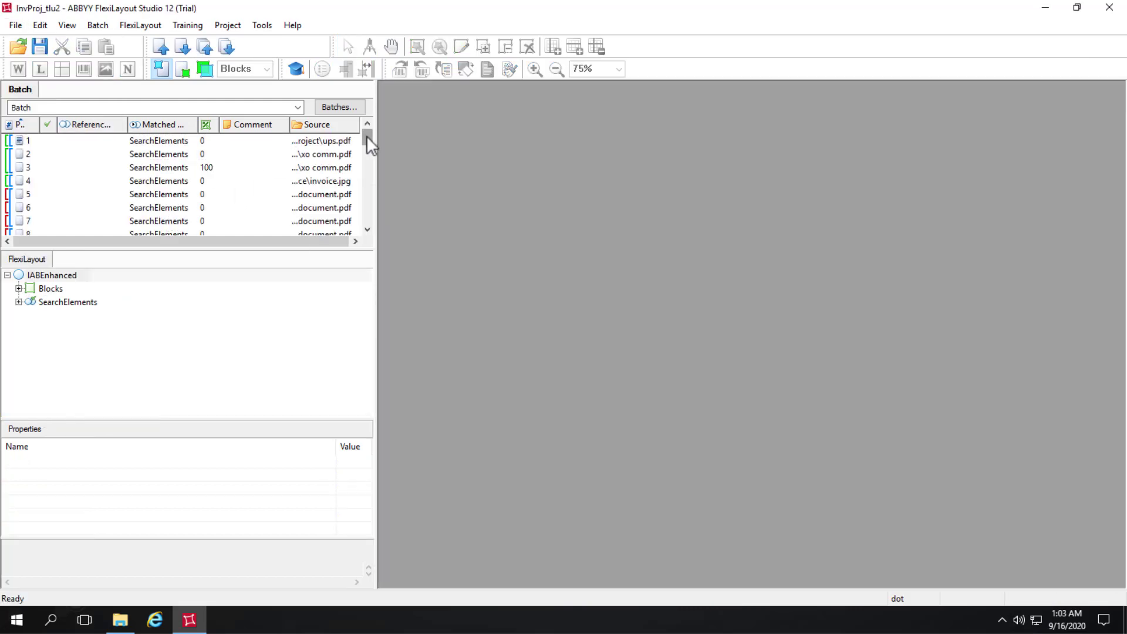
- Show invoice page 41 and expand SearchElements and InvoiceNumberGroup in the FlexiLayout tree
drag(365, 146, 365, 234)
double_click(35, 221)
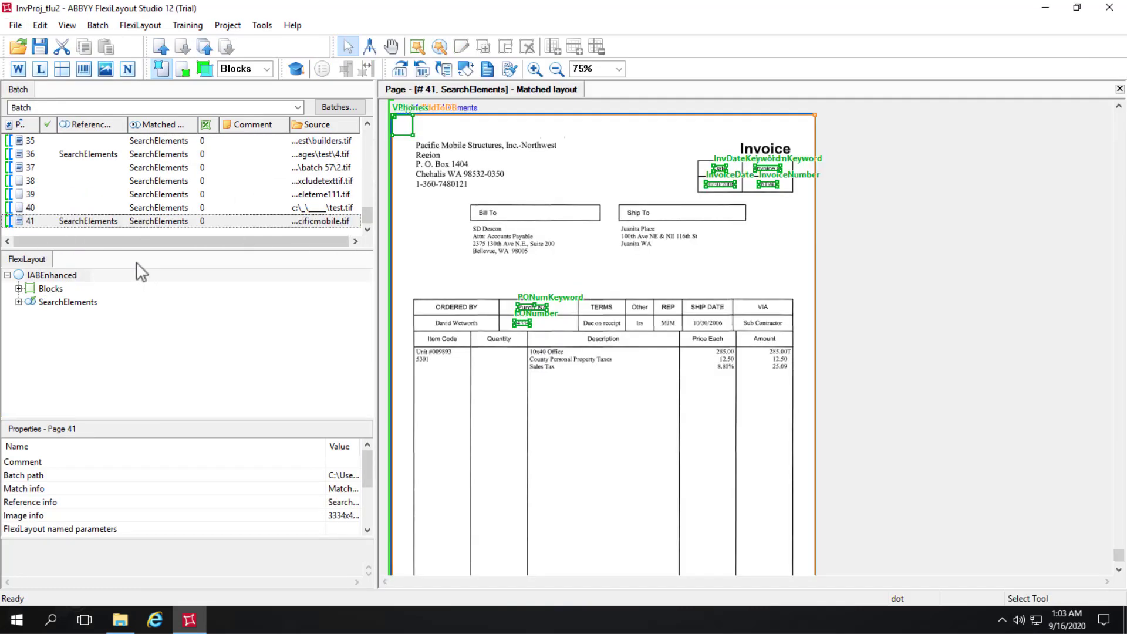
click(19, 306)
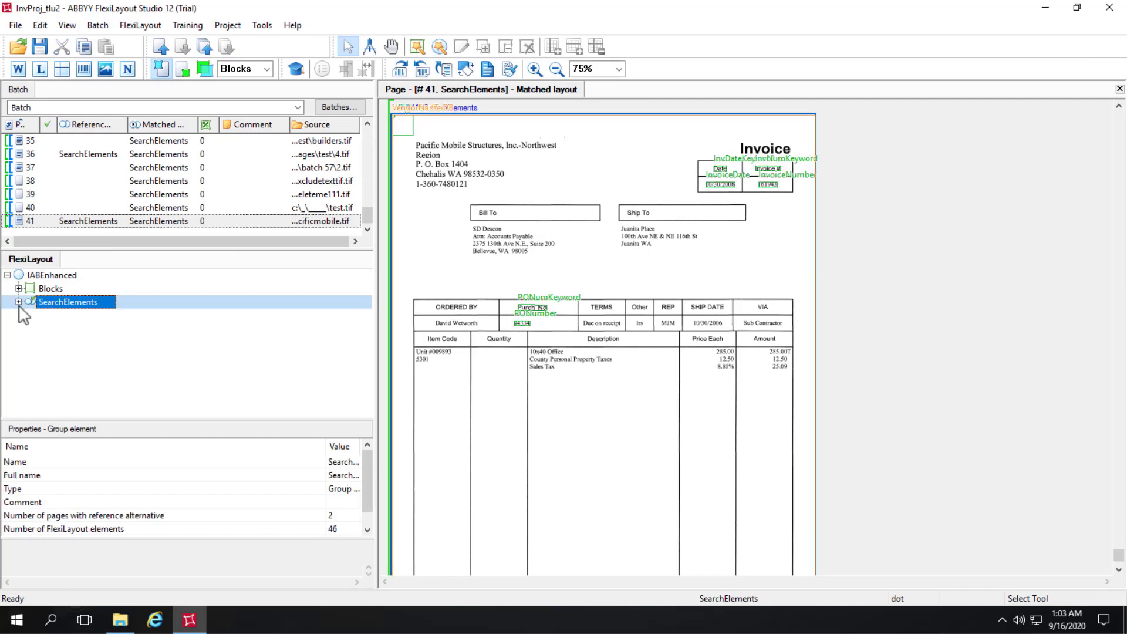
key(F2)
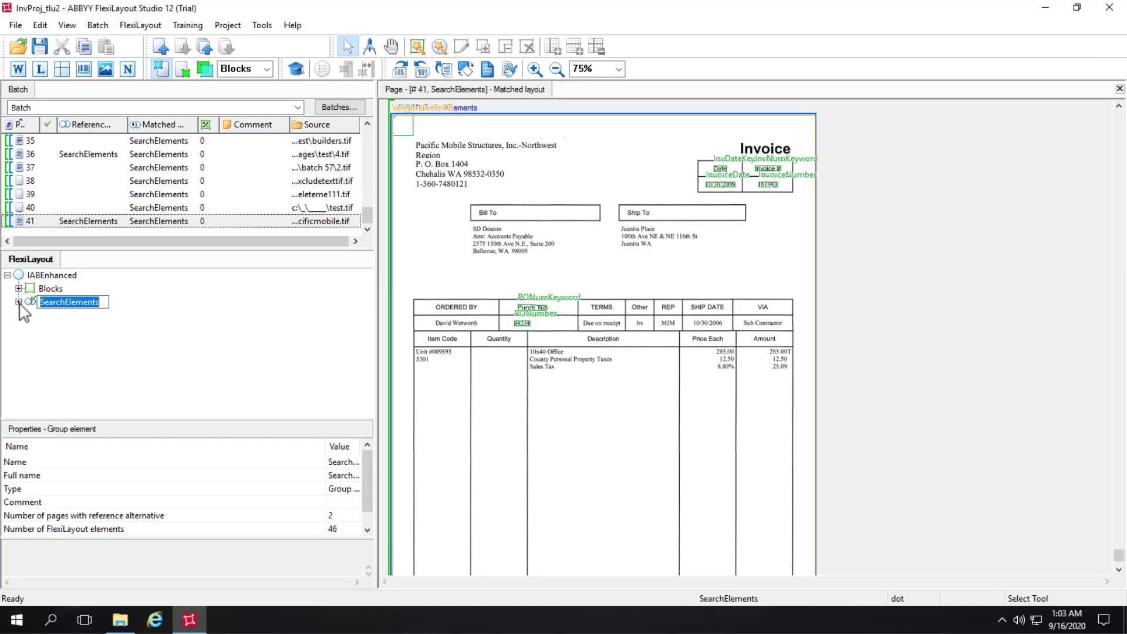
click(19, 302)
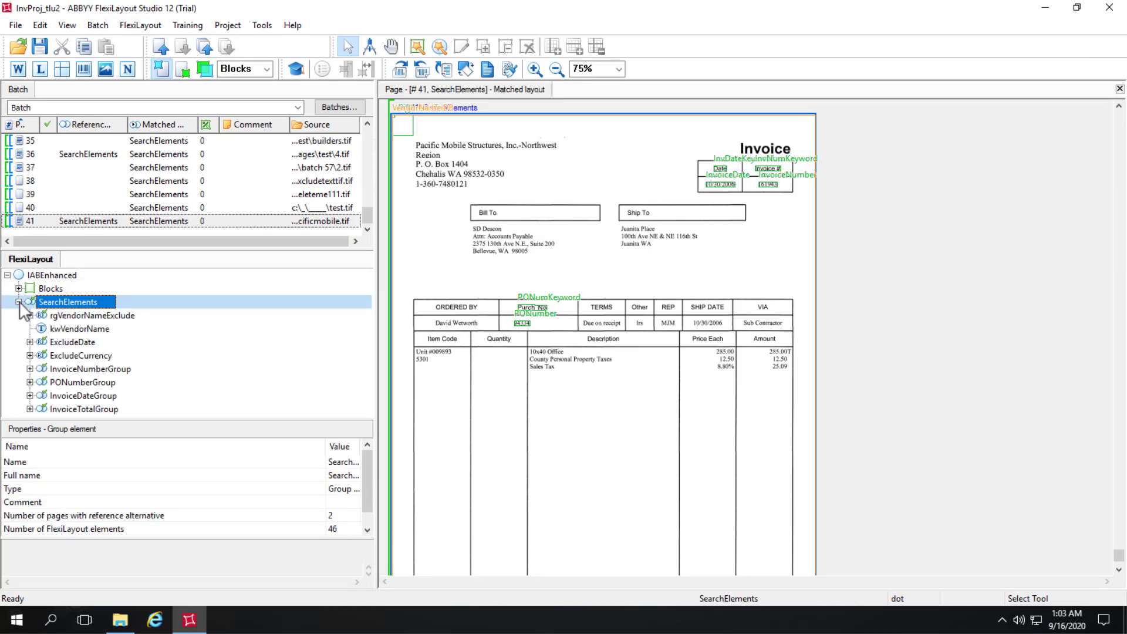
click(29, 369)
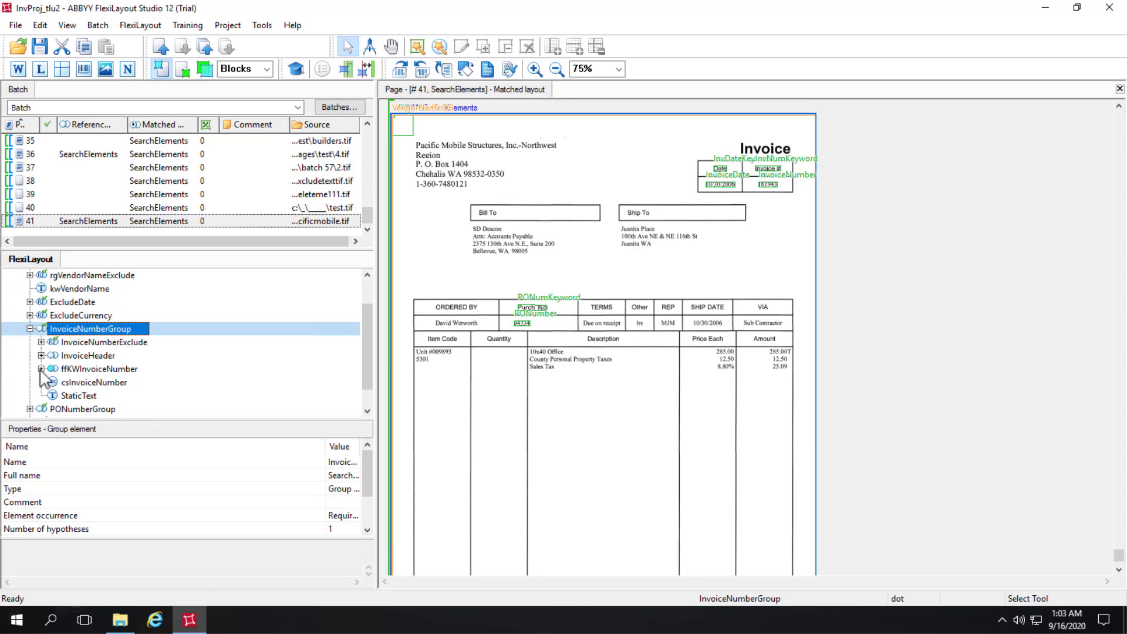
- Open kwInvoiceNumber's properties beside the invoice and view its Static Text search settings
double_click(61, 374)
double_click(93, 383)
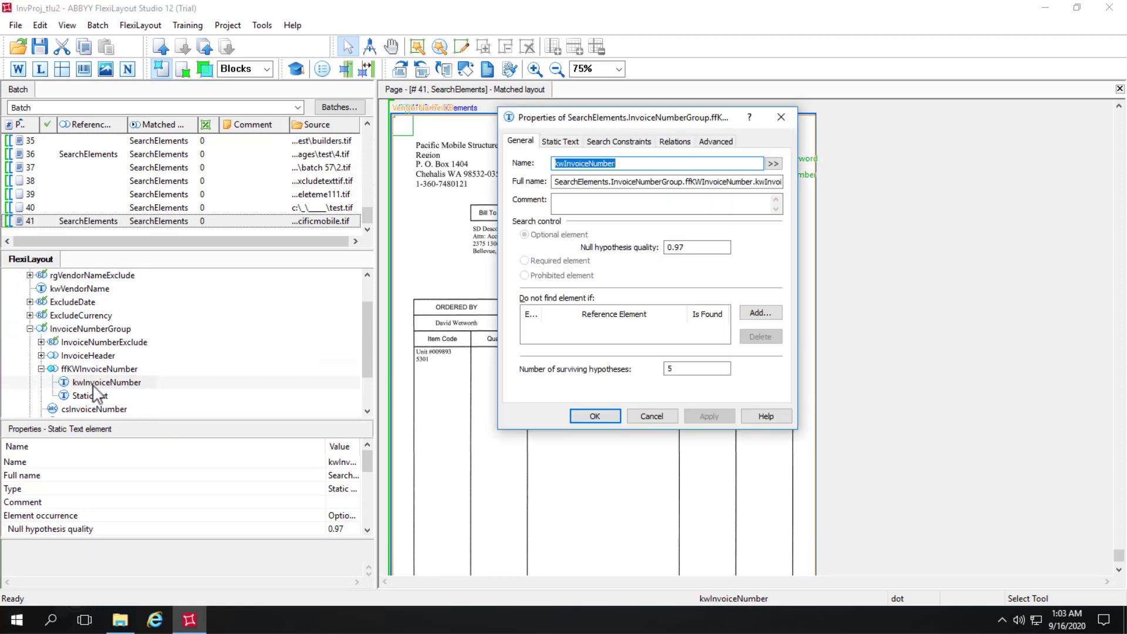
drag(643, 119, 691, 126)
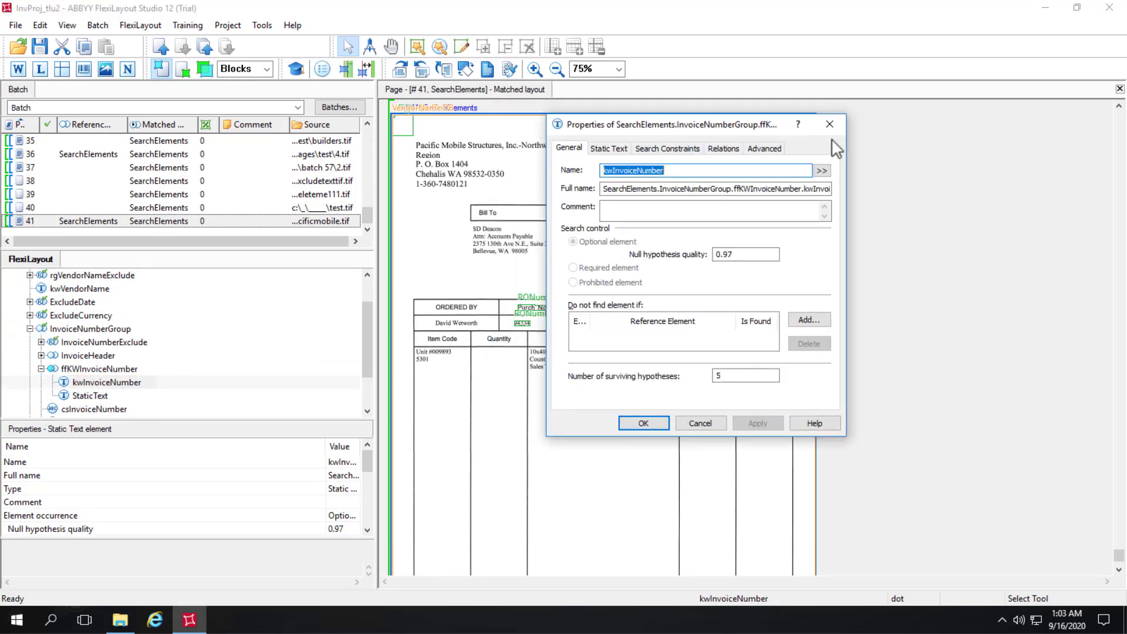
drag(841, 139, 939, 132)
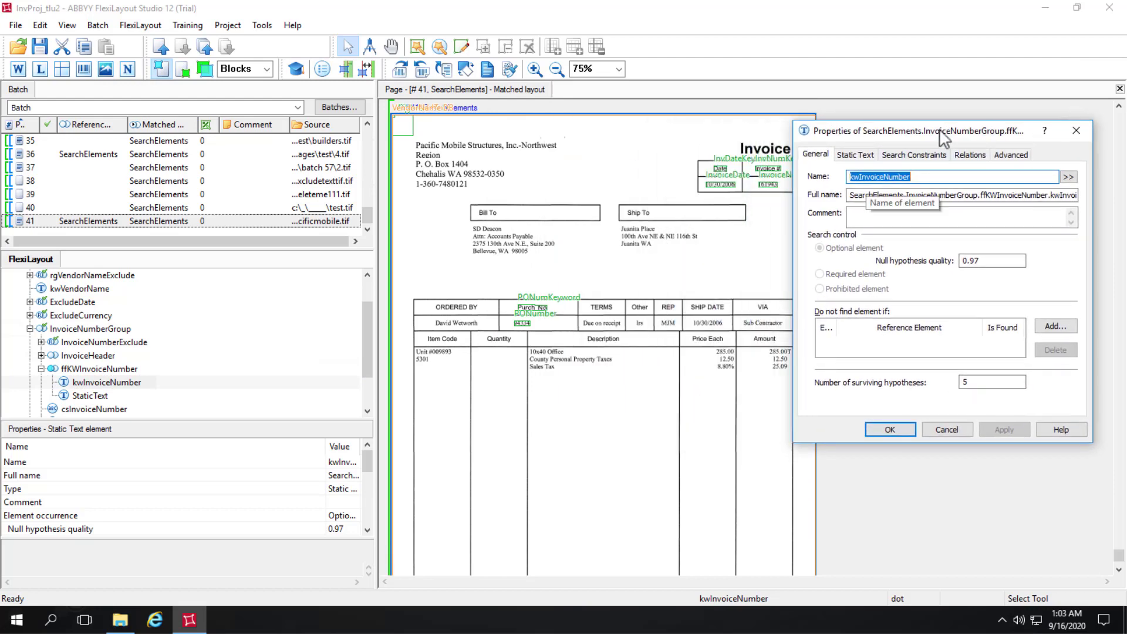
click(857, 157)
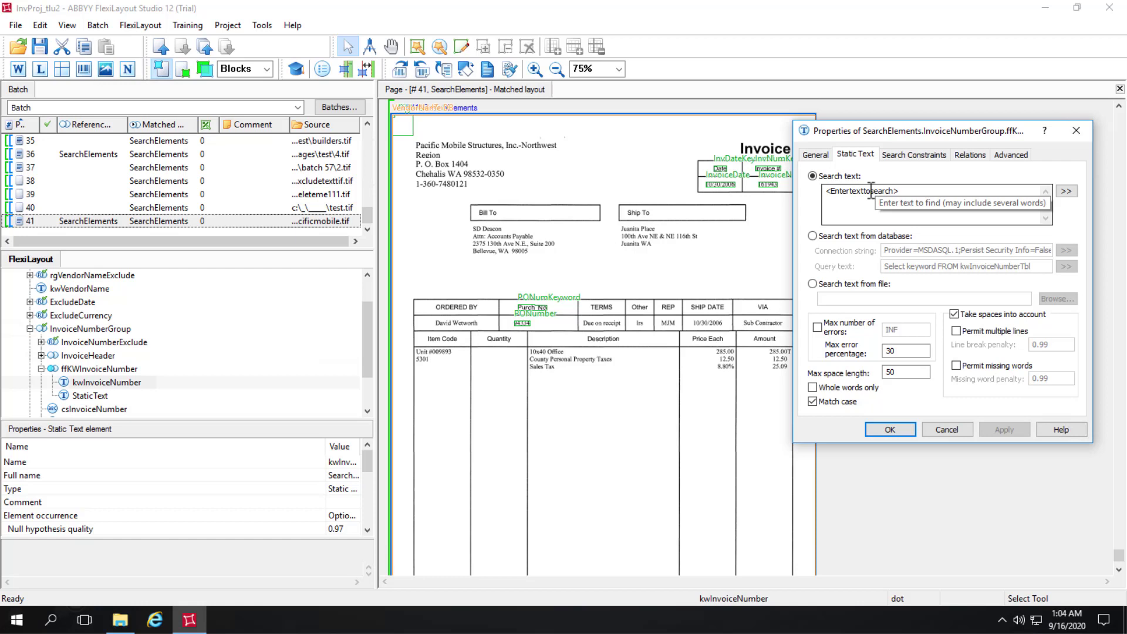
- Try Search text from database to view its connection string, then revert to Search text
click(813, 236)
drag(896, 250, 1094, 266)
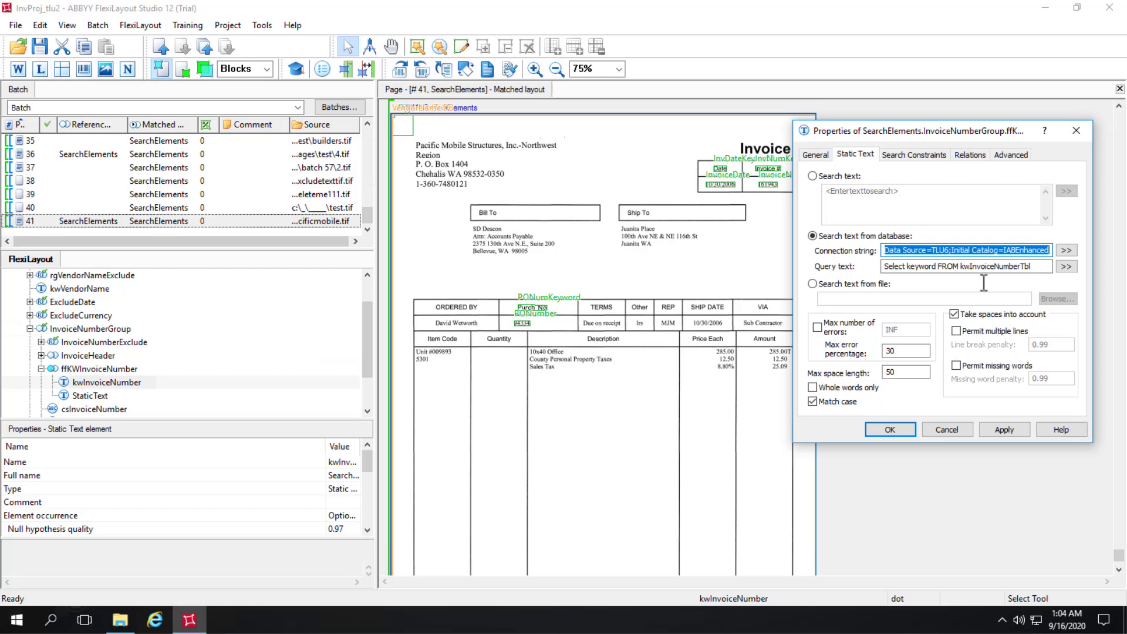
scroll(137, 386, down, 2)
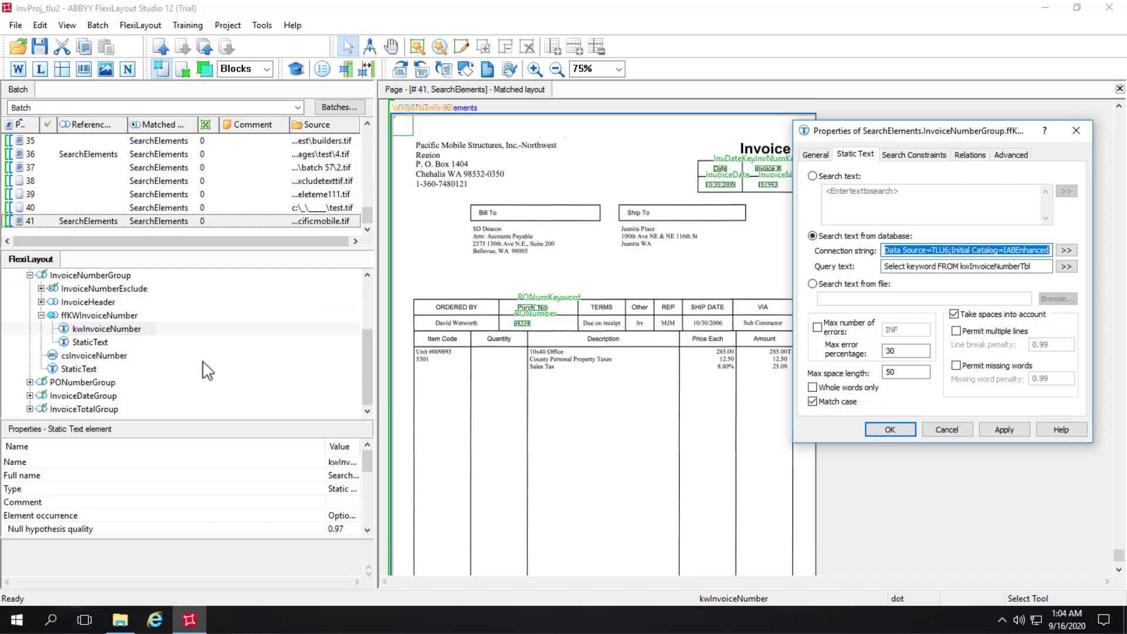
scroll(207, 370, up, 1)
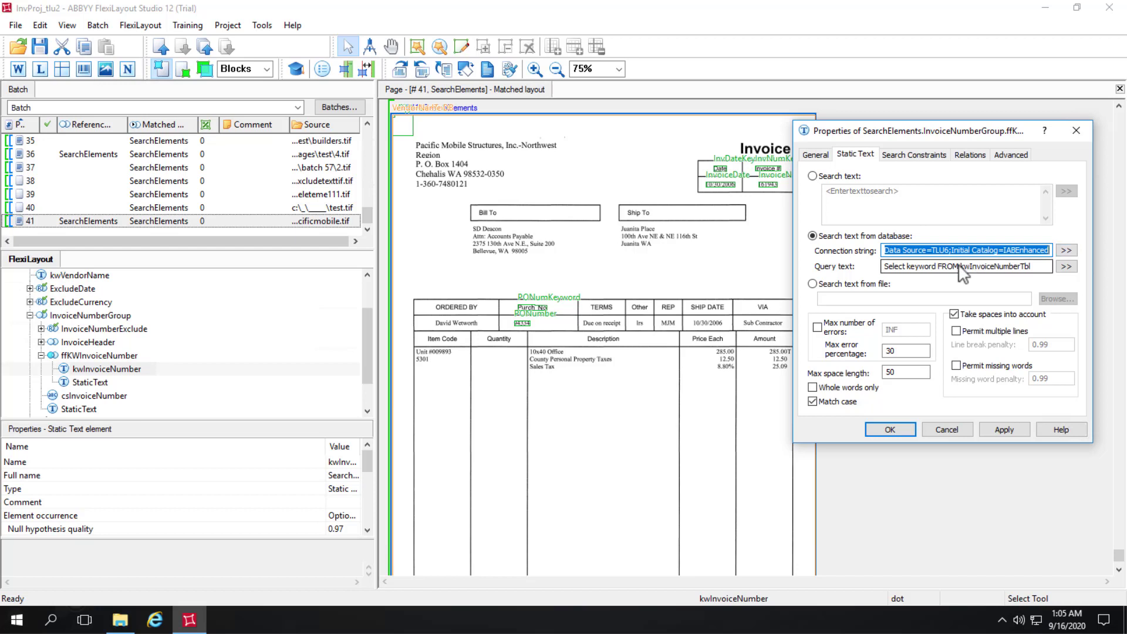
click(812, 176)
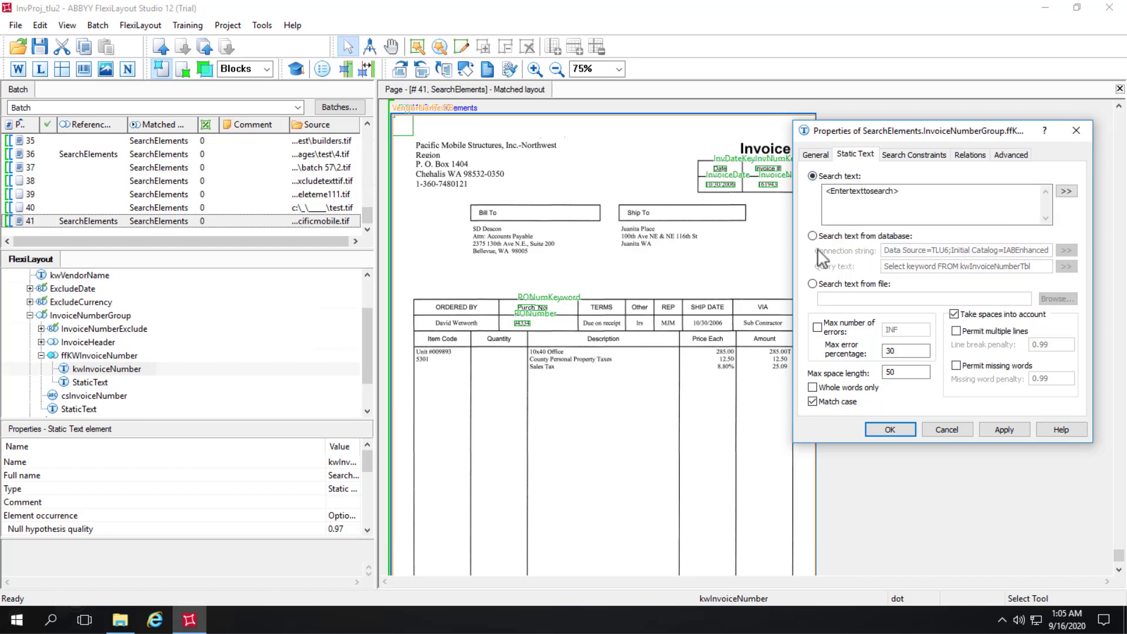
click(1011, 155)
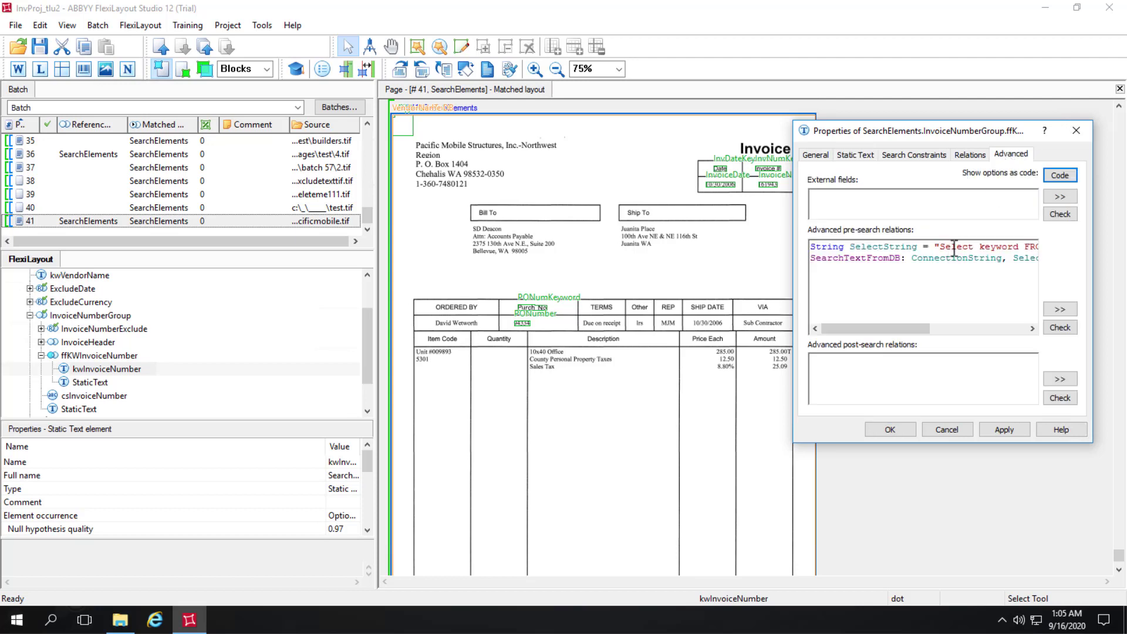
click(1059, 309)
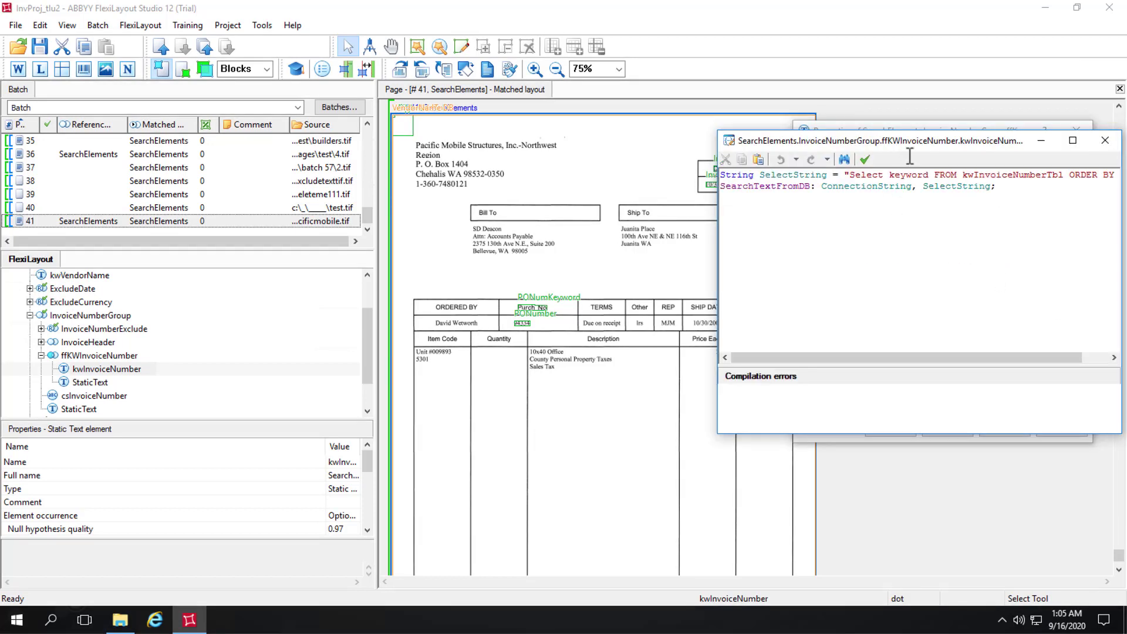
drag(830, 144, 393, 126)
drag(683, 194, 895, 213)
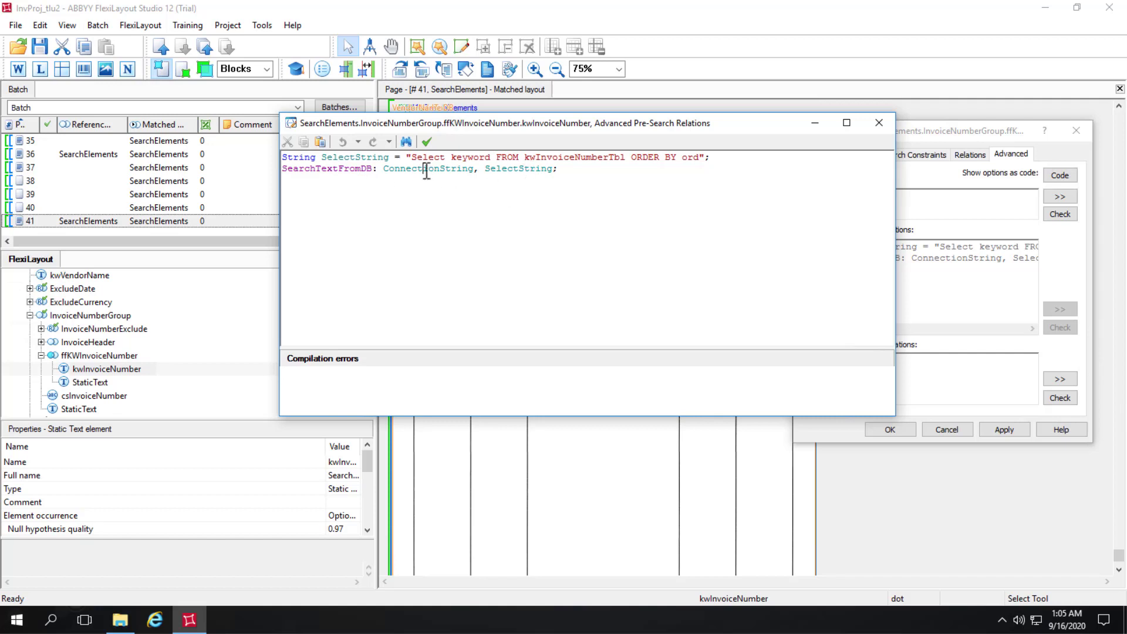
double_click(526, 169)
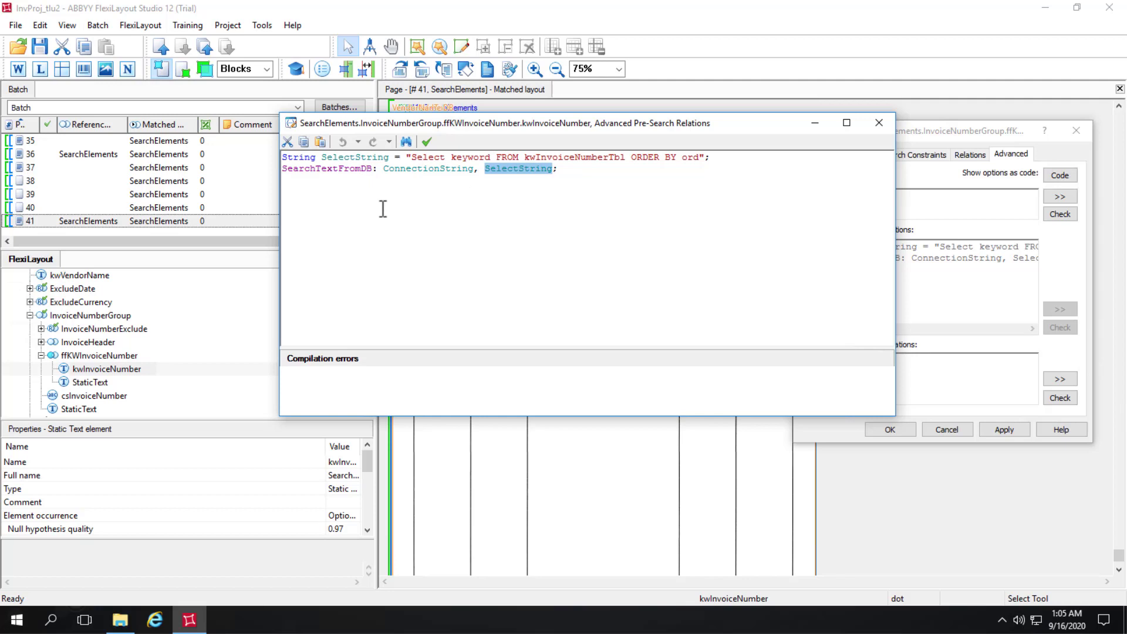
double_click(421, 168)
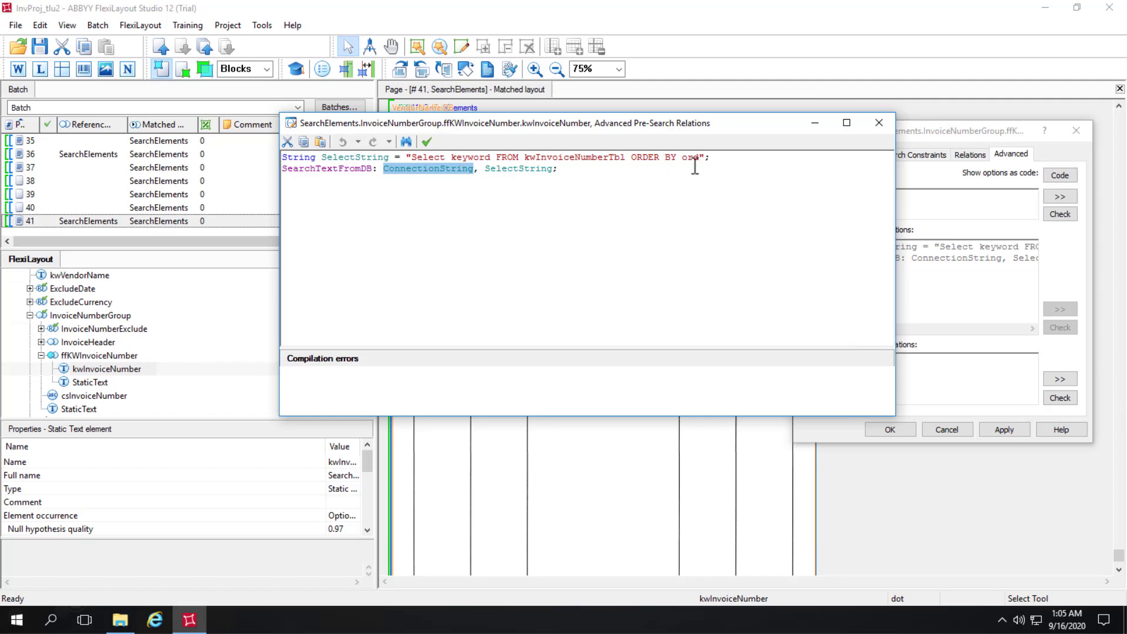
- Close the element dialogs and view the Constants tab of the IABEnhanced layout properties
click(884, 128)
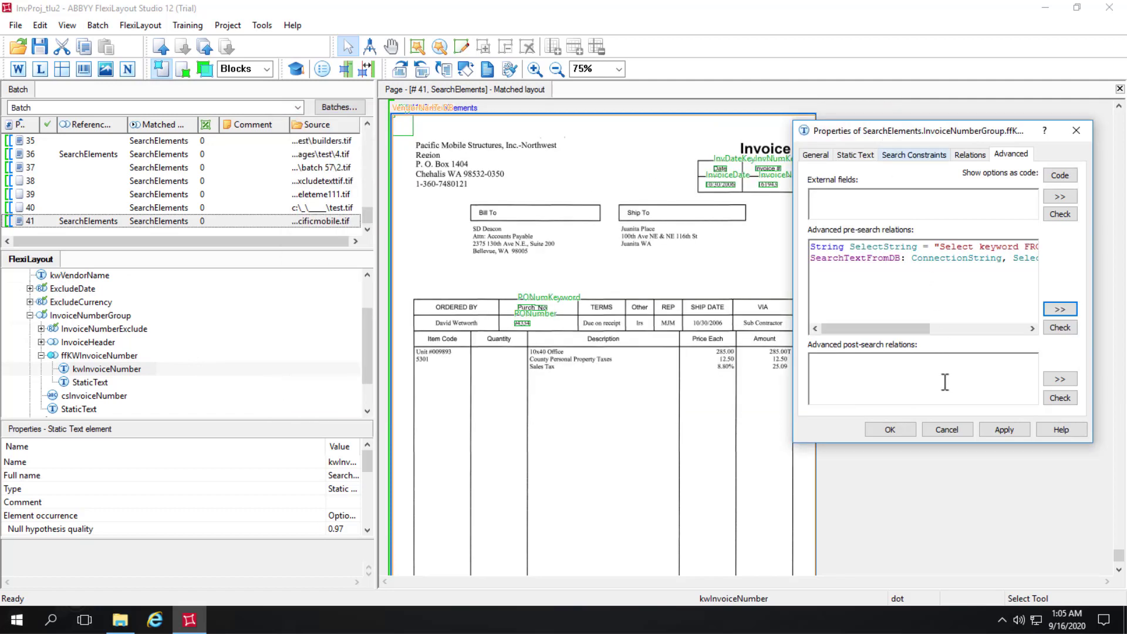
click(948, 430)
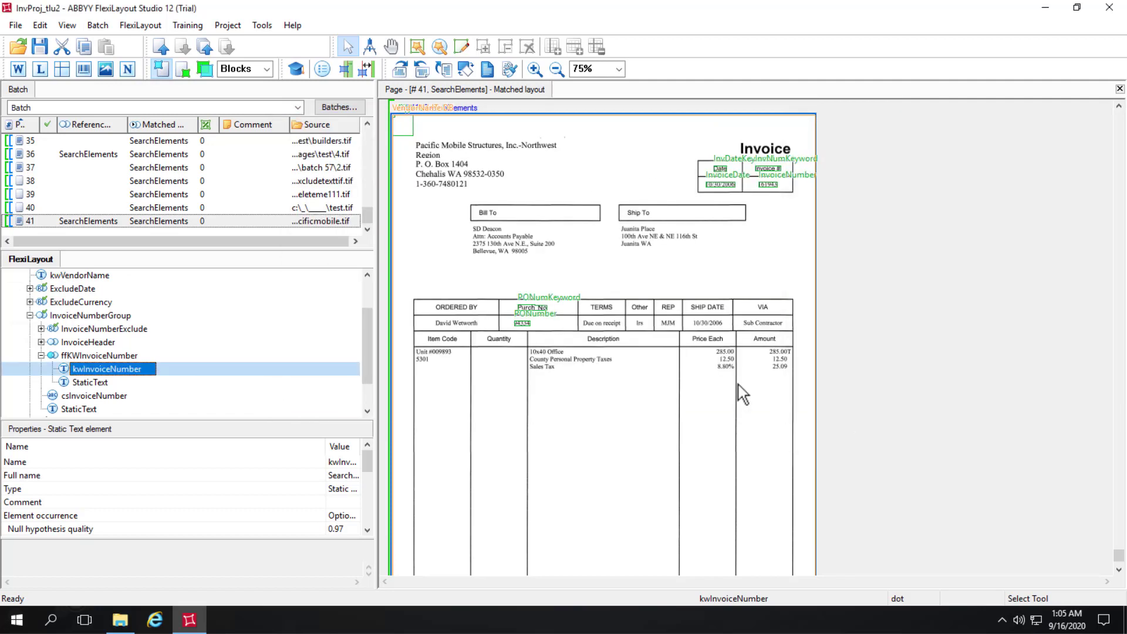
click(142, 25)
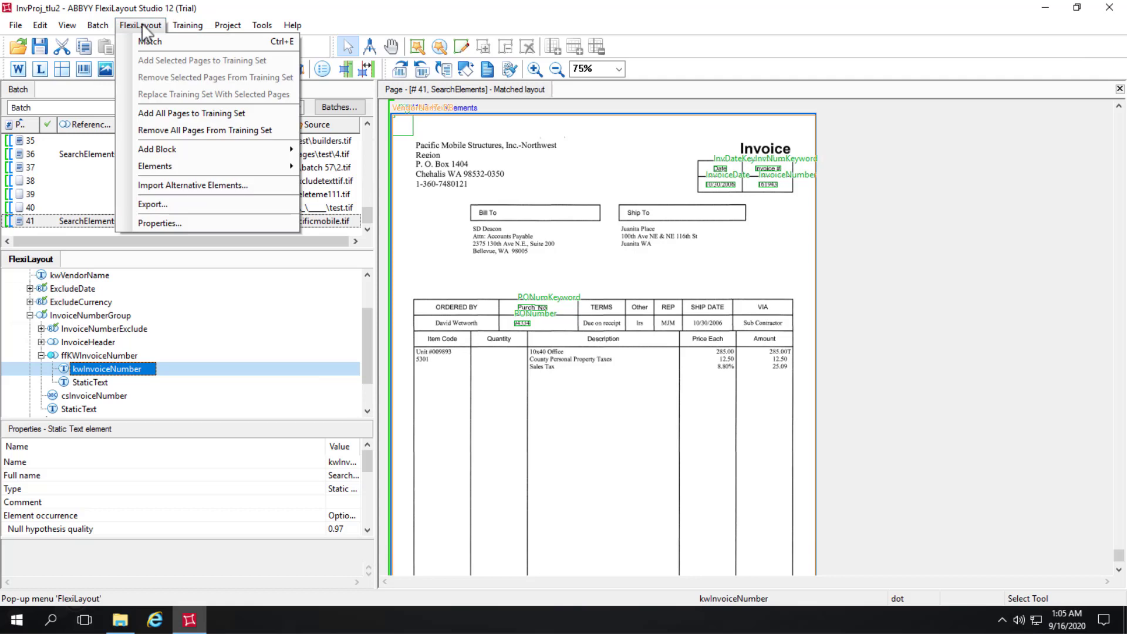
click(164, 224)
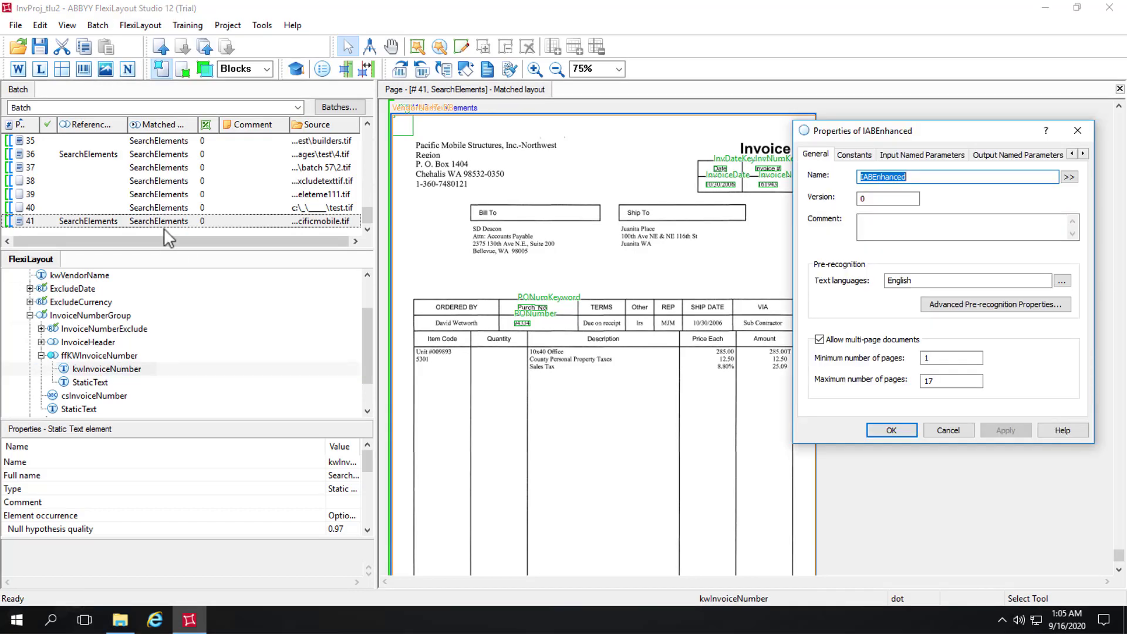
click(855, 155)
- Inspect the ConnectionString constant's full value, then close the layout properties unchanged
click(851, 196)
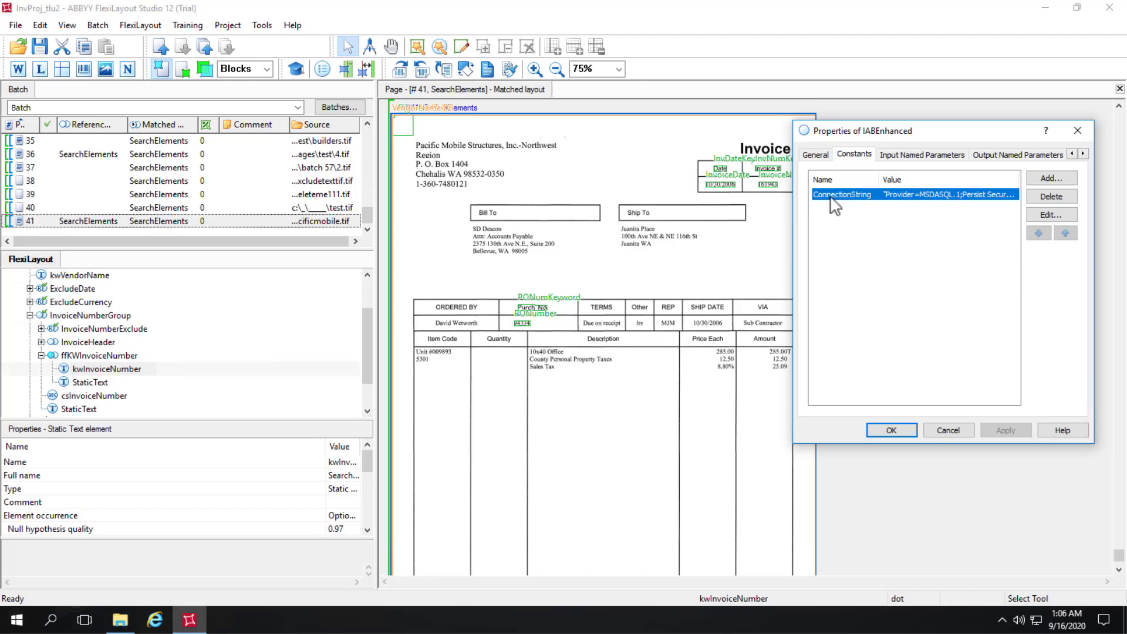
click(1048, 215)
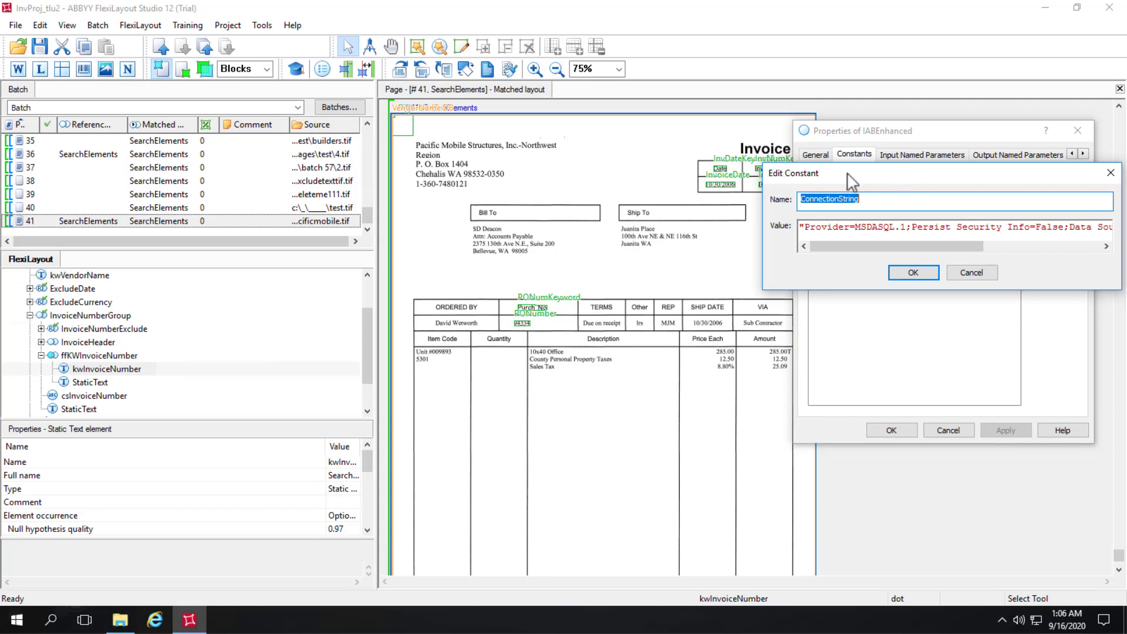
drag(837, 182, 297, 157)
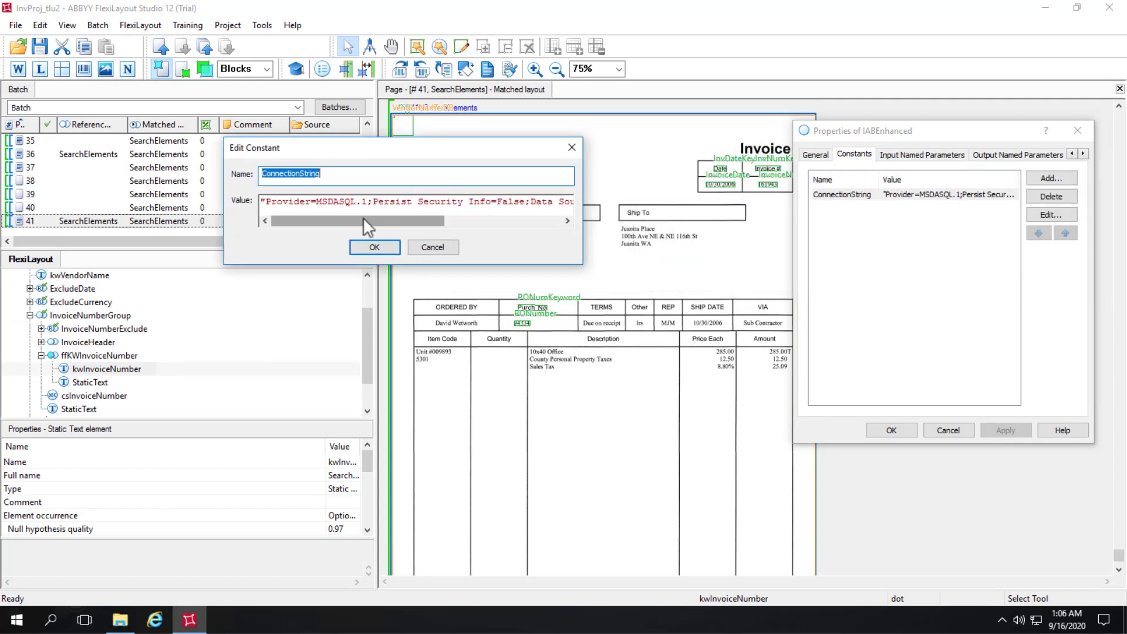
drag(375, 222, 520, 234)
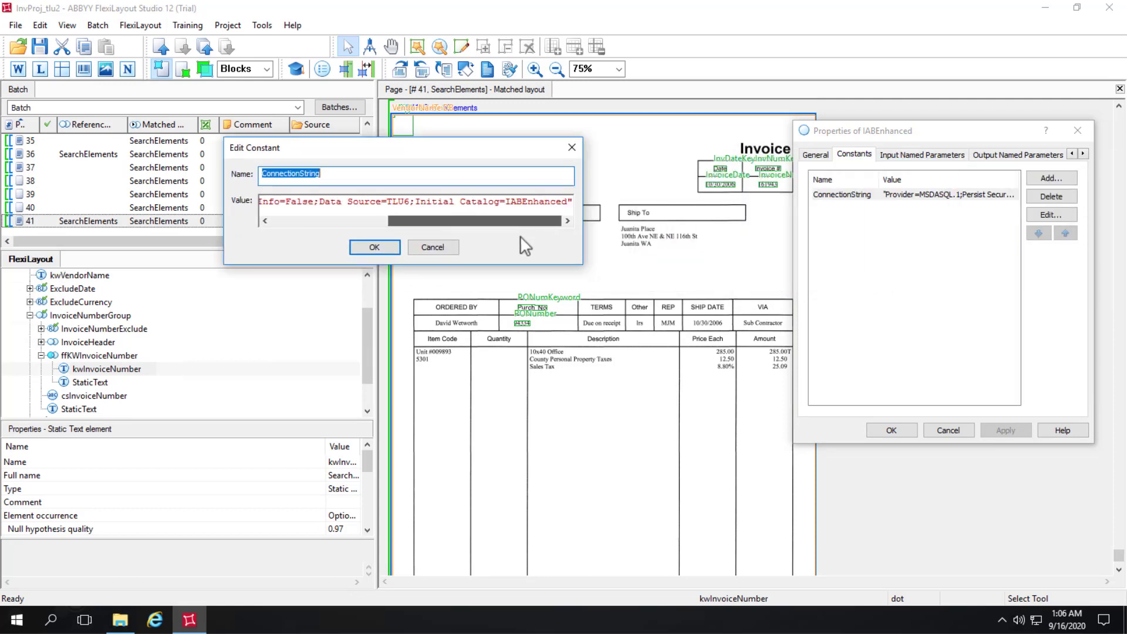
click(375, 247)
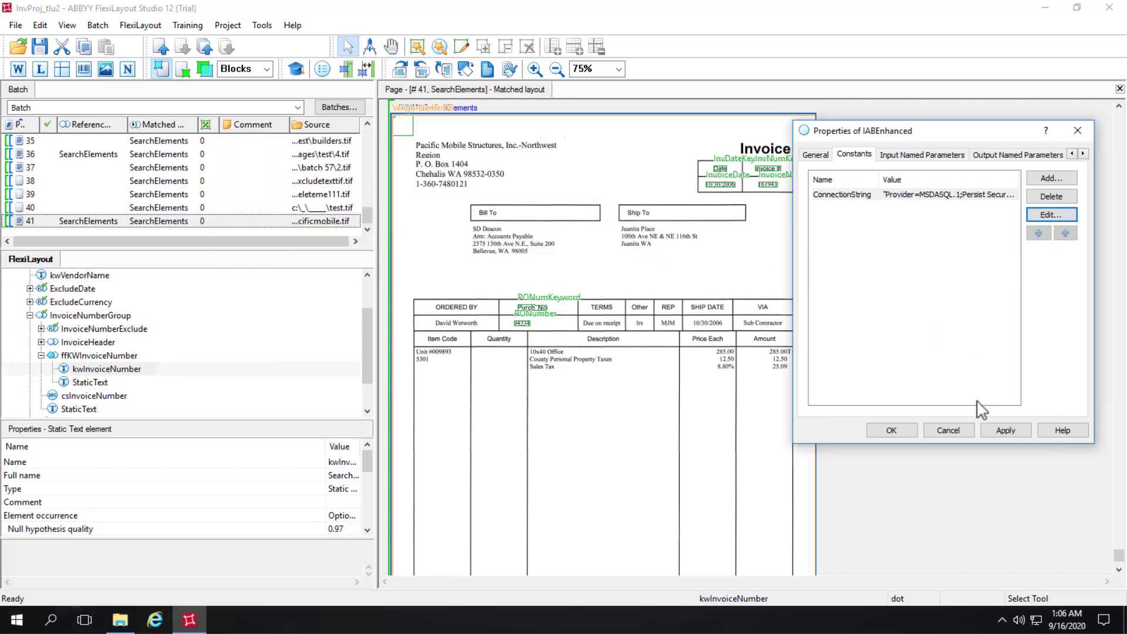
click(948, 430)
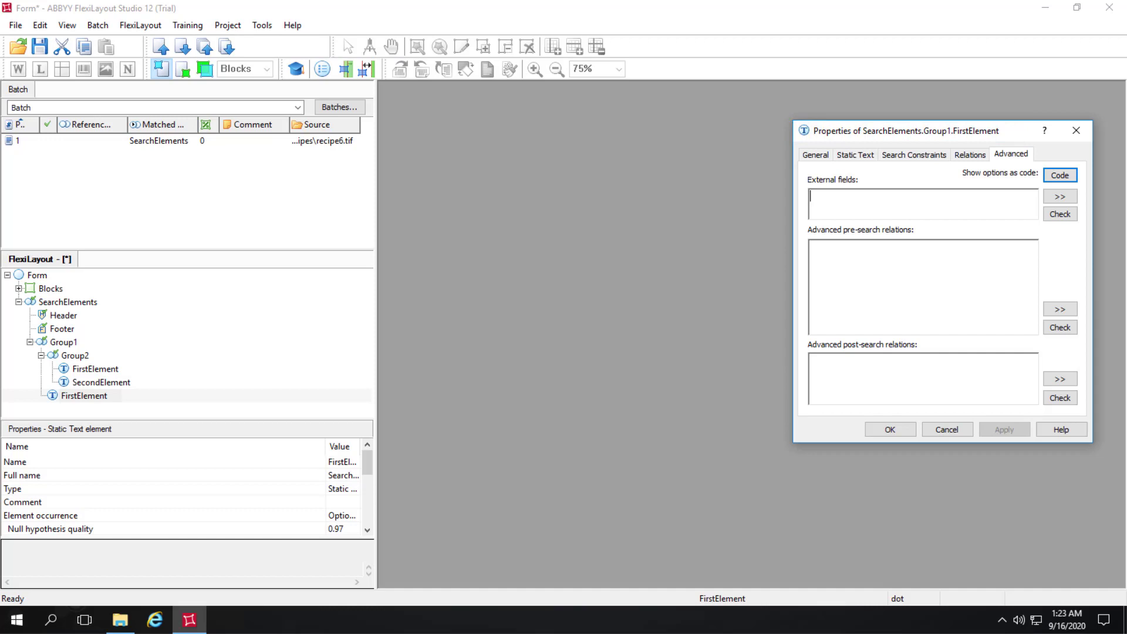
- Enter 'Rect r;' in FirstElement's External fields box
text(Rect )
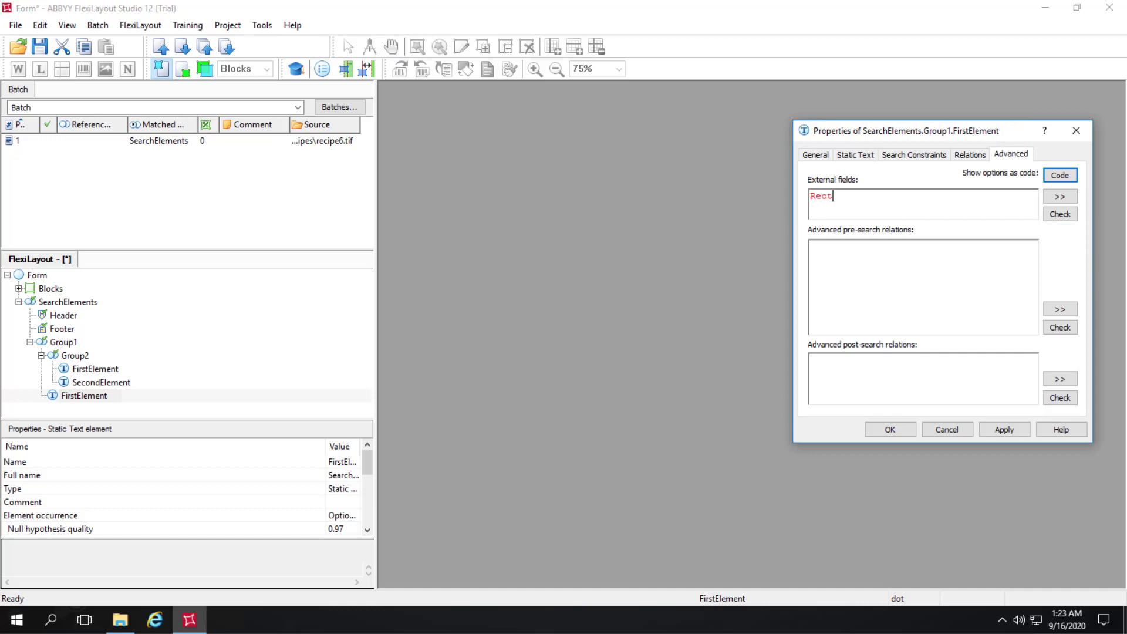
text(r;)
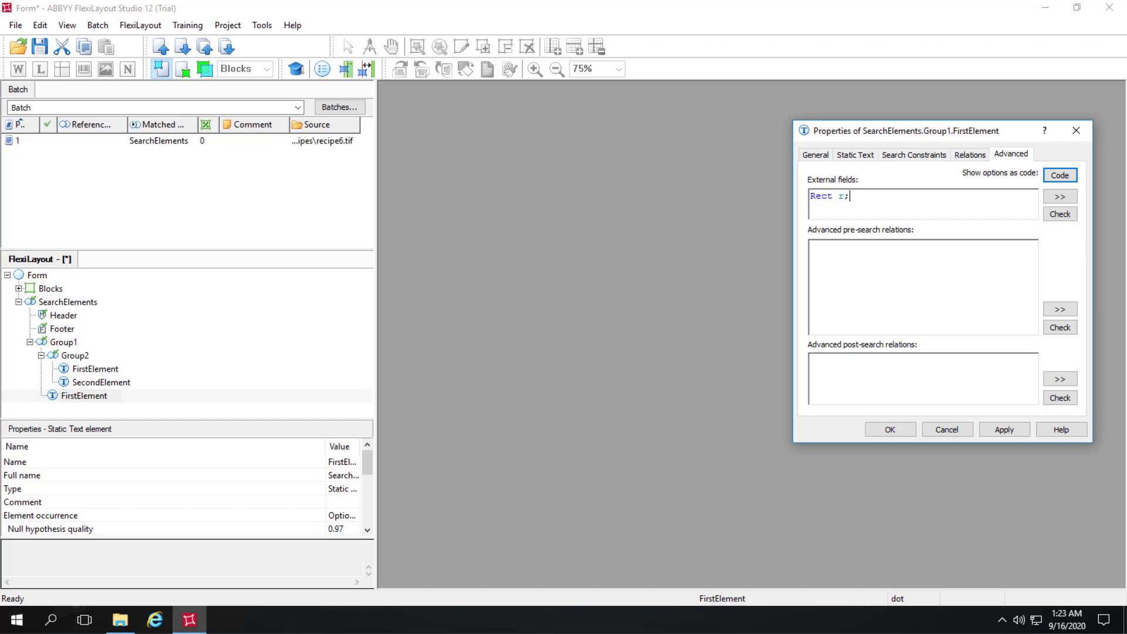